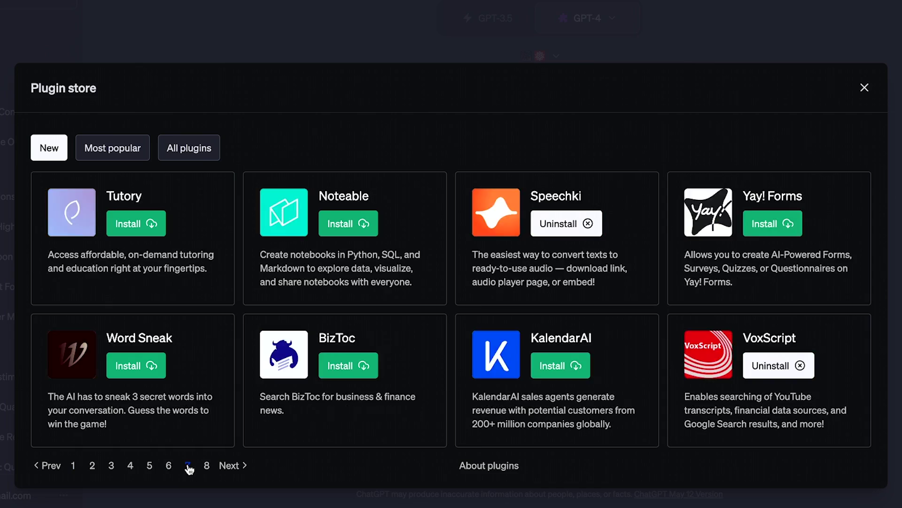
Browse three more Plugin store listing pages, then check the new chat's GPT-4 model options
{"action": "left_click", "coordinate": [149, 465]}
{"action": "left_click", "coordinate": [130, 465]}
{"action": "left_click", "coordinate": [112, 466]}
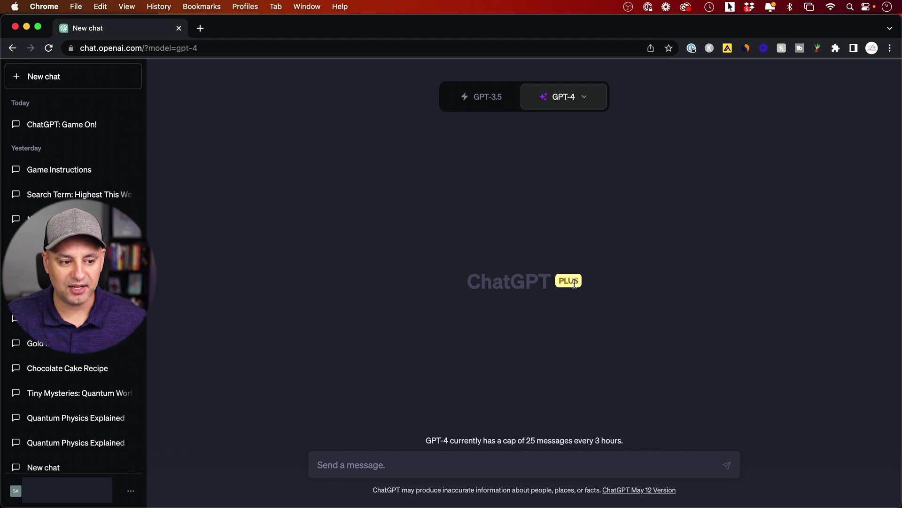
{"action": "left_click", "coordinate": [577, 102]}
Switch GPT-4 to Plugins (Beta), review the 3/3 enabled plugins, and briefly open the Plugin store
{"action": "left_click", "coordinate": [578, 102]}
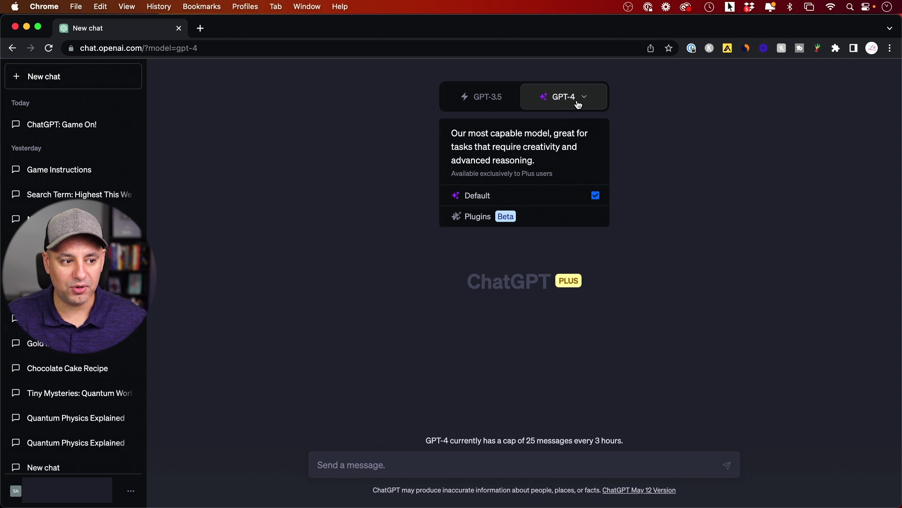
{"action": "left_click", "coordinate": [466, 222]}
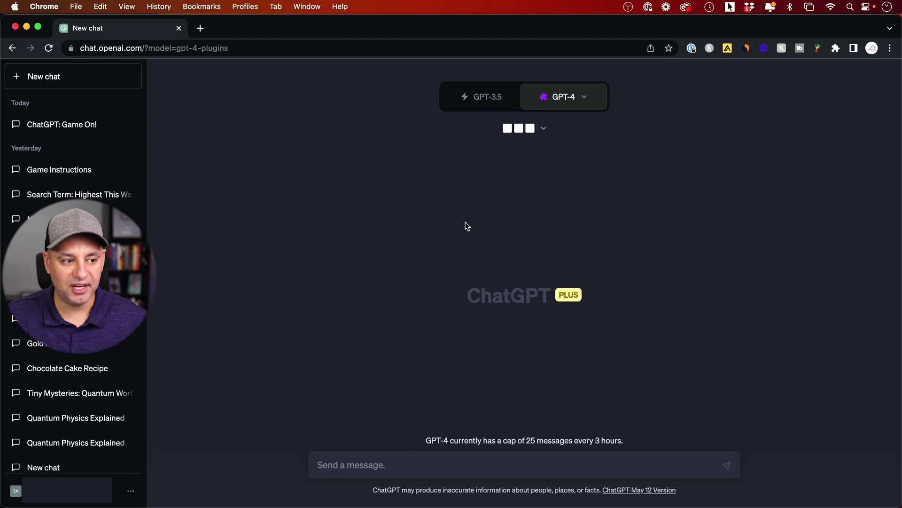
{"action": "left_click", "coordinate": [539, 131]}
{"action": "scroll", "coordinate": [526, 200], "scroll_direction": "down", "scroll_amount": 3}
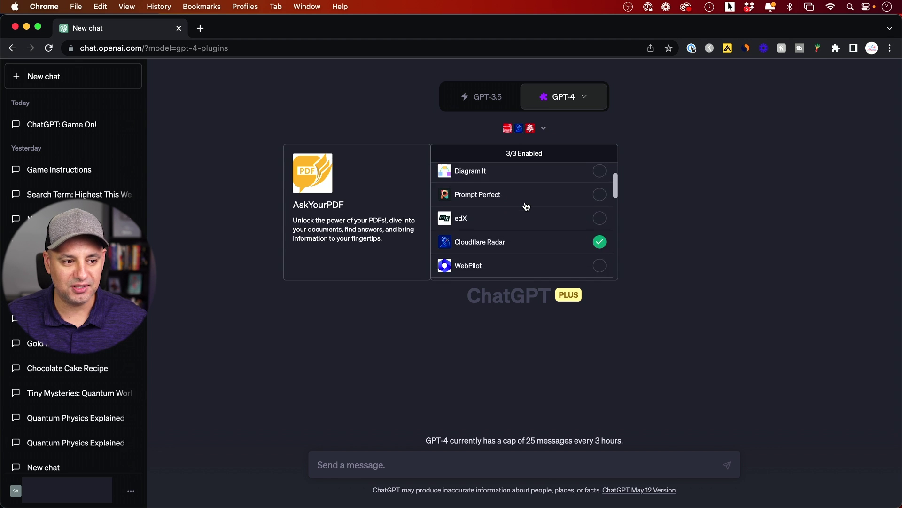
{"action": "scroll", "coordinate": [526, 205], "scroll_direction": "up", "scroll_amount": 1}
{"action": "scroll", "coordinate": [526, 206], "scroll_direction": "up", "scroll_amount": 2}
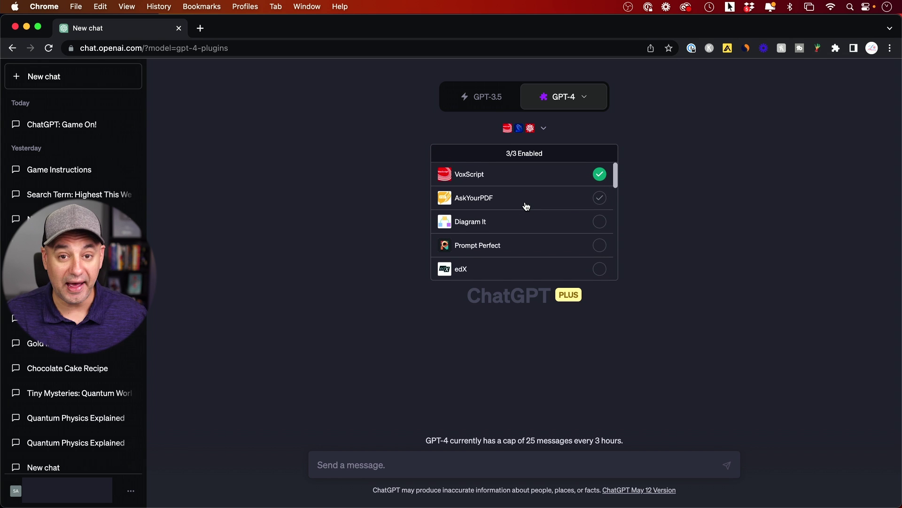
{"action": "scroll", "coordinate": [536, 248], "scroll_direction": "down", "scroll_amount": 5}
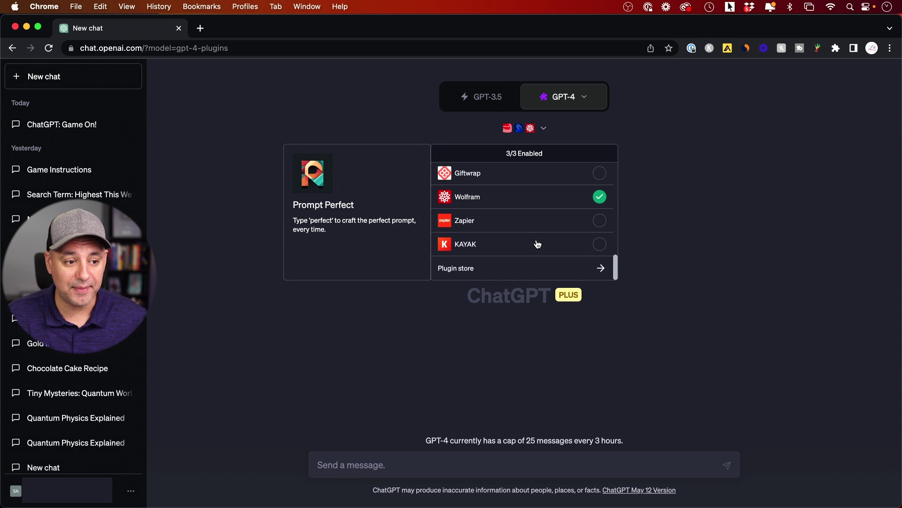
{"action": "left_click", "coordinate": [496, 268]}
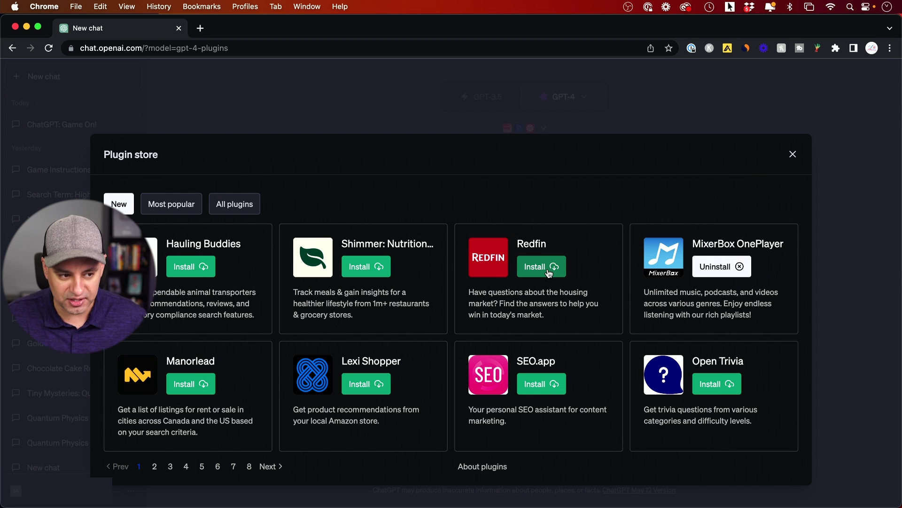
{"action": "left_click", "coordinate": [792, 155]}
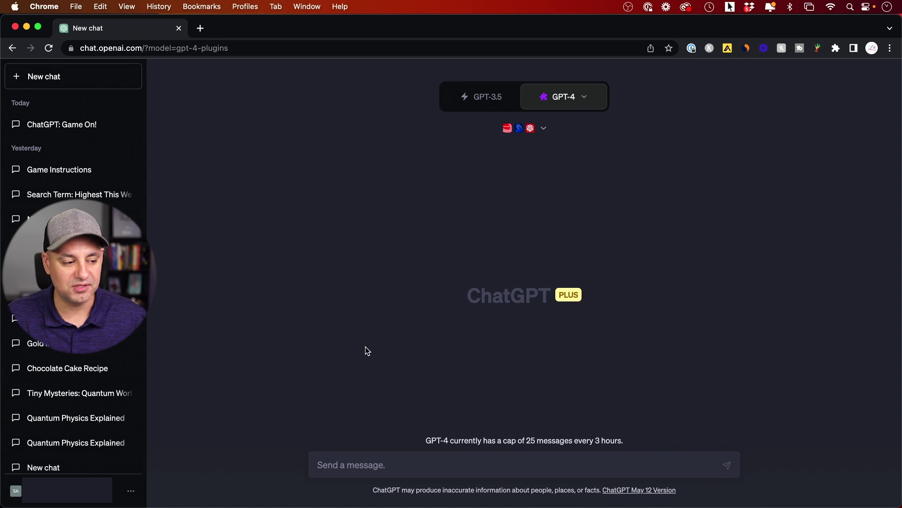
Check the Plugins beta feature in Settings, view the store's All plugins, then show the chat's plugins
{"action": "left_click", "coordinate": [131, 492]}
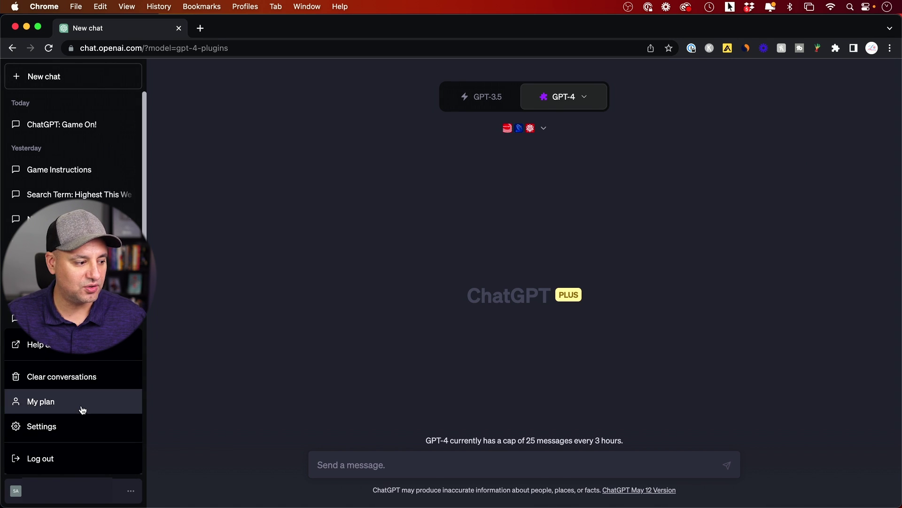
{"action": "left_click", "coordinate": [77, 425]}
{"action": "left_click", "coordinate": [308, 216]}
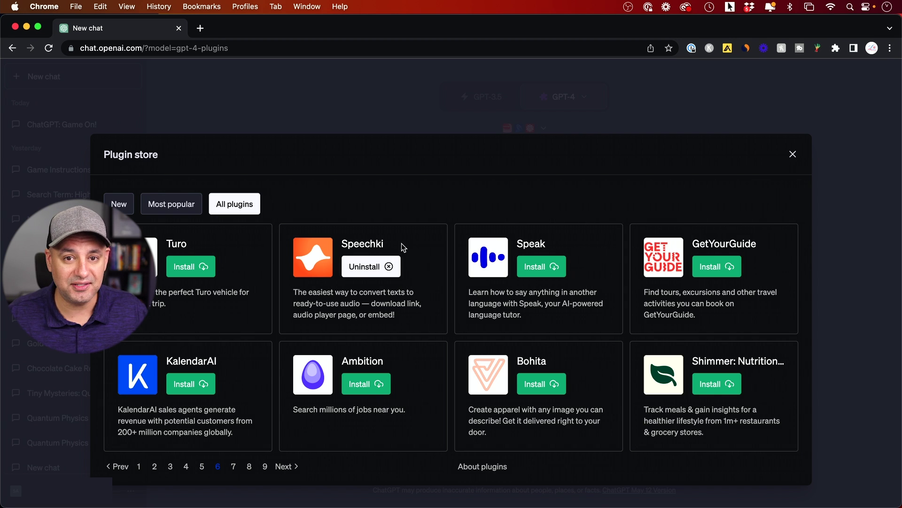
{"action": "left_click", "coordinate": [533, 130]}
{"action": "left_click", "coordinate": [531, 128]}
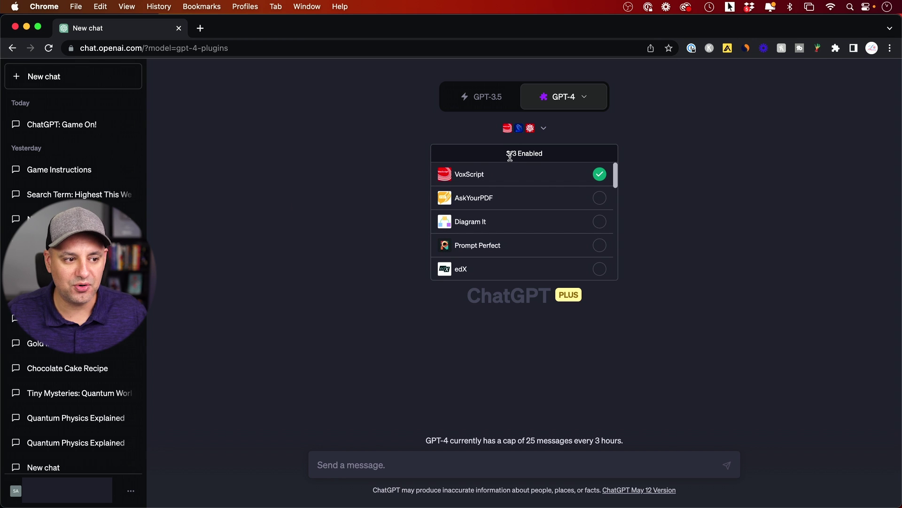
Disable VoxScript and enable Speechki in the chat's plugin list
{"action": "left_click", "coordinate": [600, 174]}
{"action": "scroll", "coordinate": [570, 217], "scroll_direction": "down", "scroll_amount": 3}
{"action": "scroll", "coordinate": [569, 218], "scroll_direction": "down", "scroll_amount": 10}
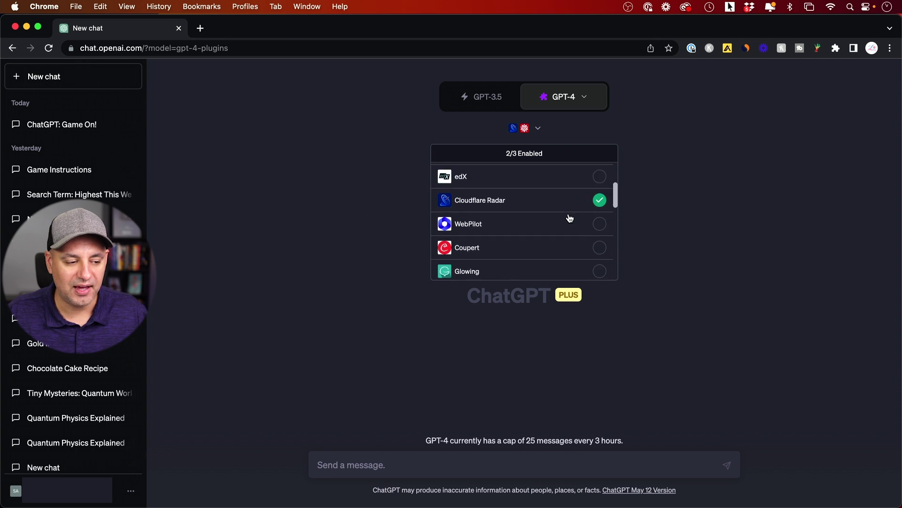
{"action": "scroll", "coordinate": [570, 217], "scroll_direction": "down", "scroll_amount": 2}
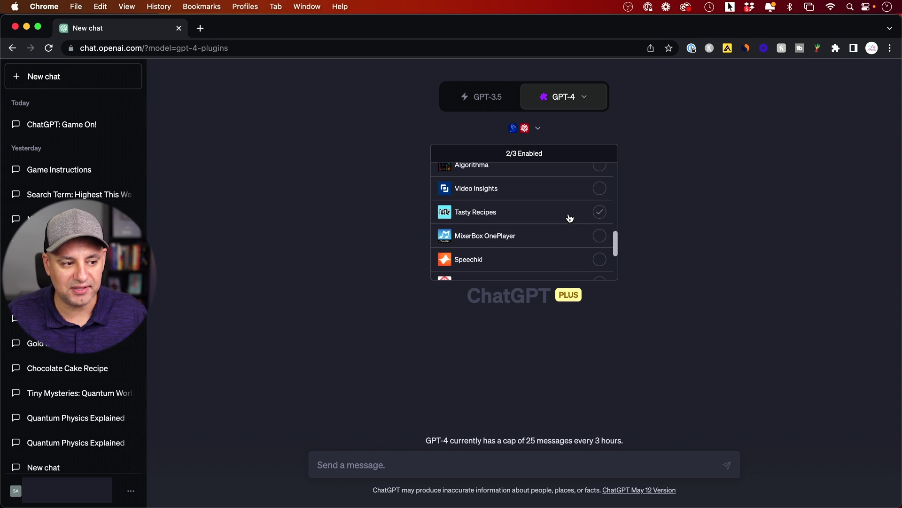
{"action": "left_click", "coordinate": [596, 251]}
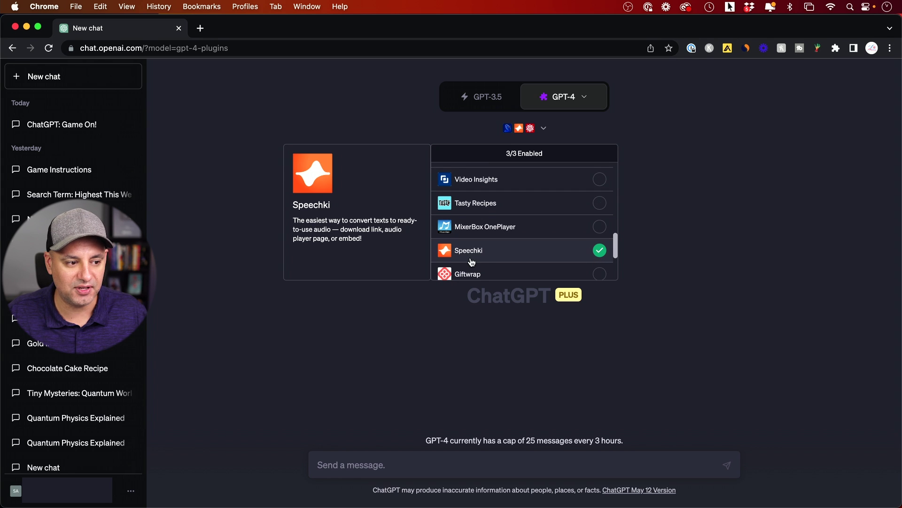
{"action": "left_click", "coordinate": [686, 246]}
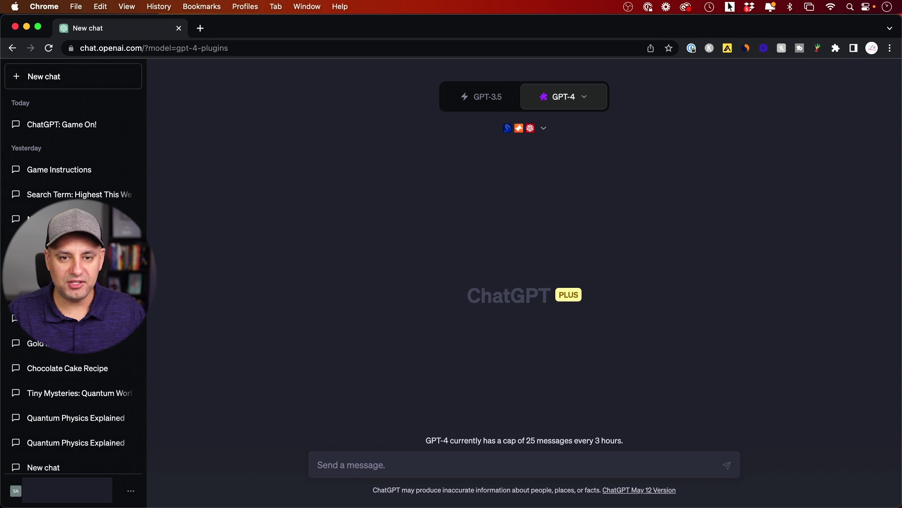
Send a text-to-audio request containing the pasted Speechki description
{"action": "type", "text": "turn this into an audio file"}
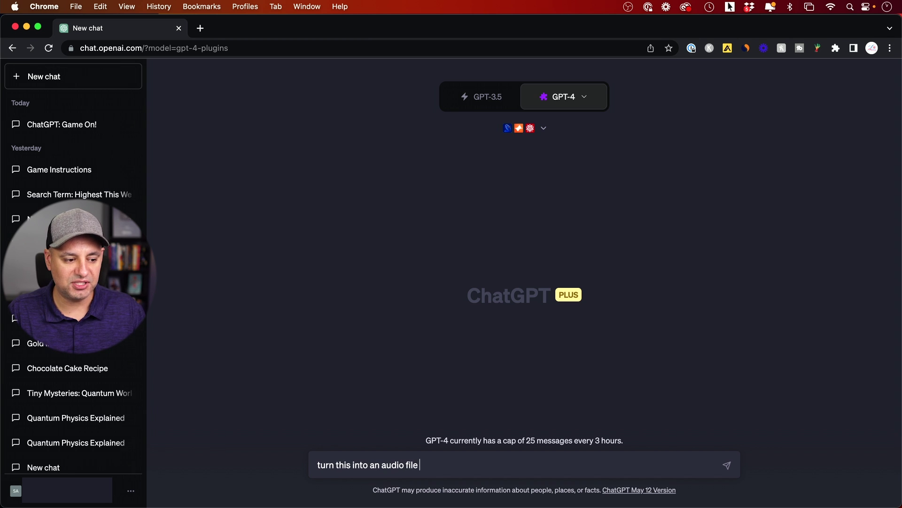
{"action": "type", "text": "The easiest way to convert texts to ready-to-use audio — download link, audio player page, or embed!"}
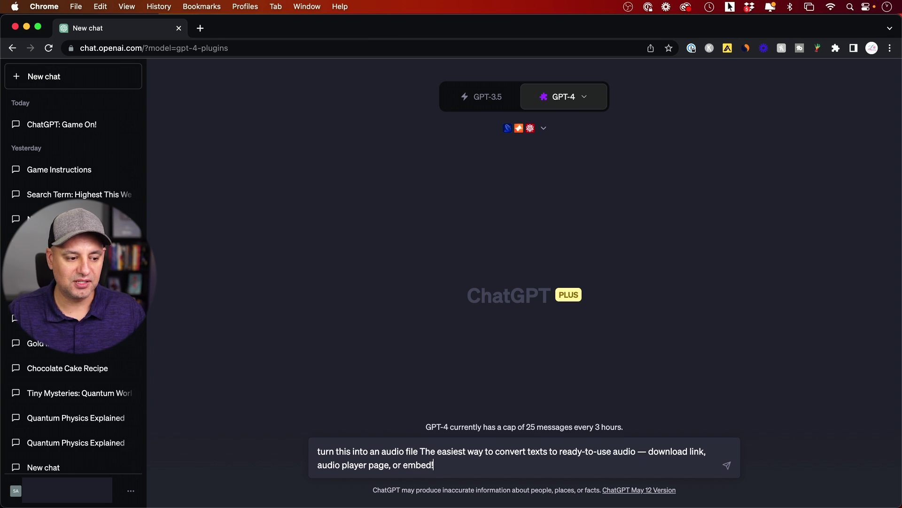
{"action": "key", "text": "Return"}
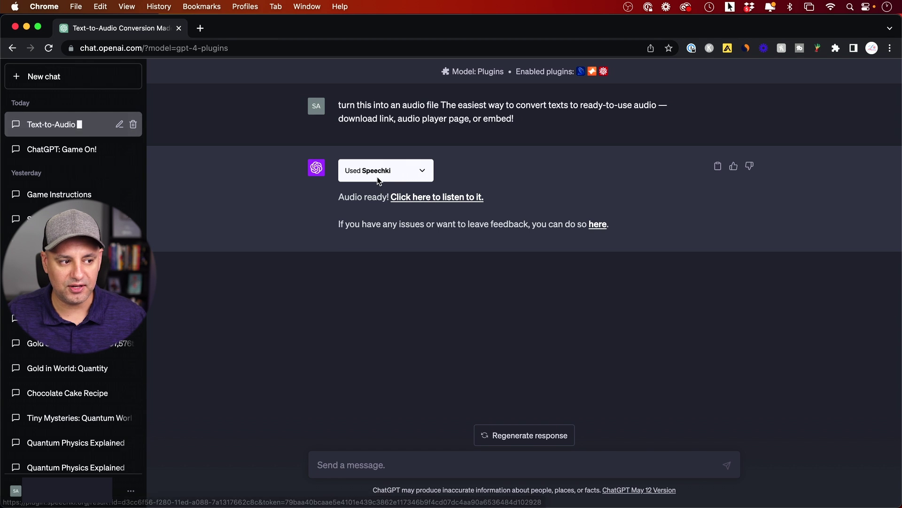
Open the Speechki listening link, play then pause the clip, and return to ChatGPT
{"action": "left_click", "coordinate": [413, 197]}
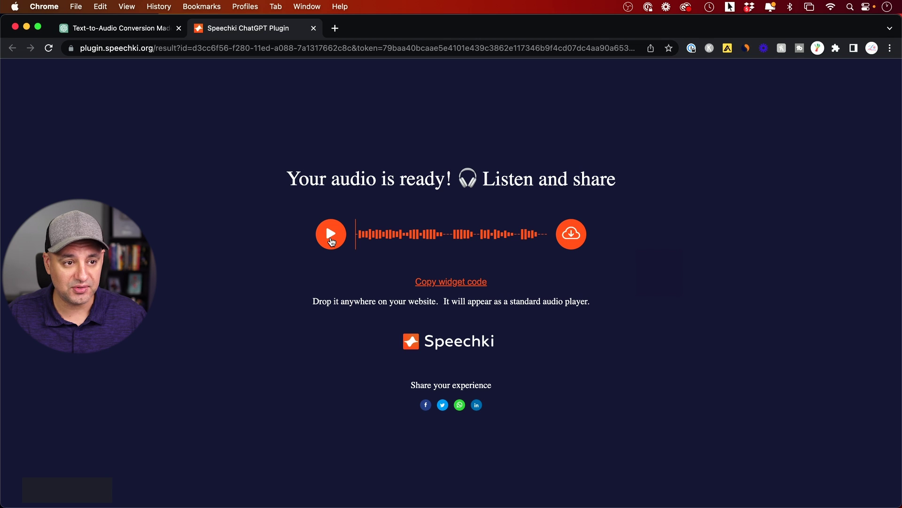
{"action": "left_click", "coordinate": [332, 241]}
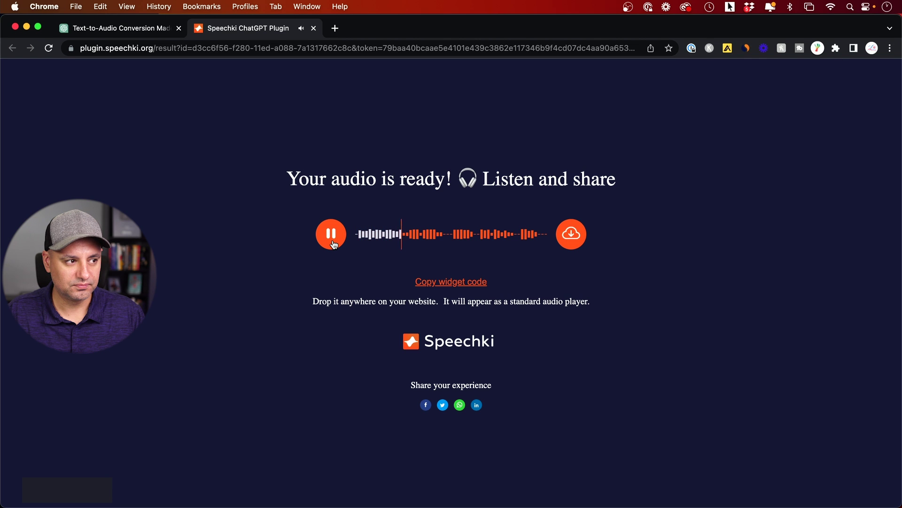
{"action": "left_click", "coordinate": [332, 242]}
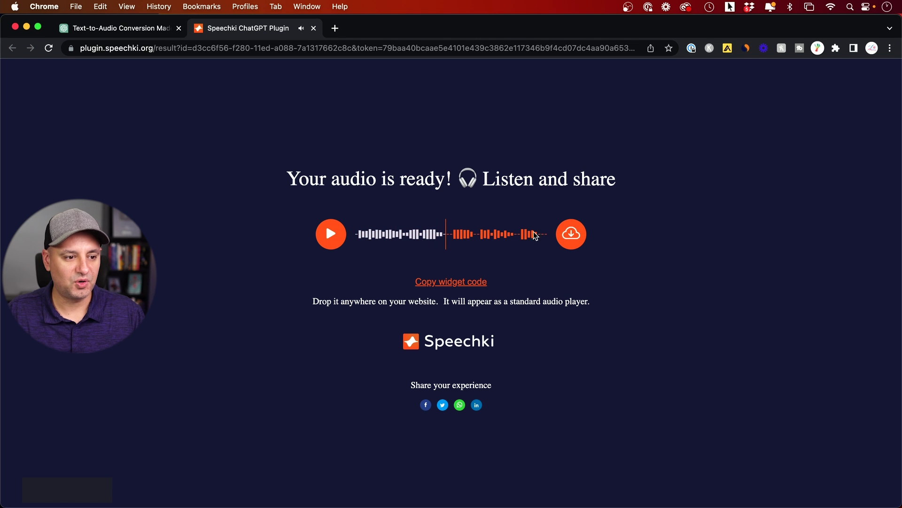
{"action": "left_click", "coordinate": [129, 37]}
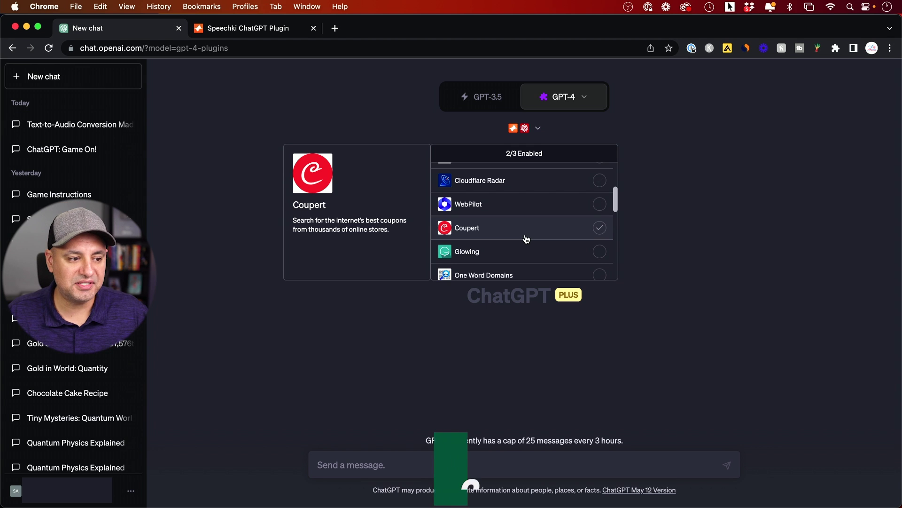
Enable Coupert and ask 'find me a coupon for godaddy'
{"action": "left_click", "coordinate": [599, 229]}
{"action": "left_click", "coordinate": [687, 228]}
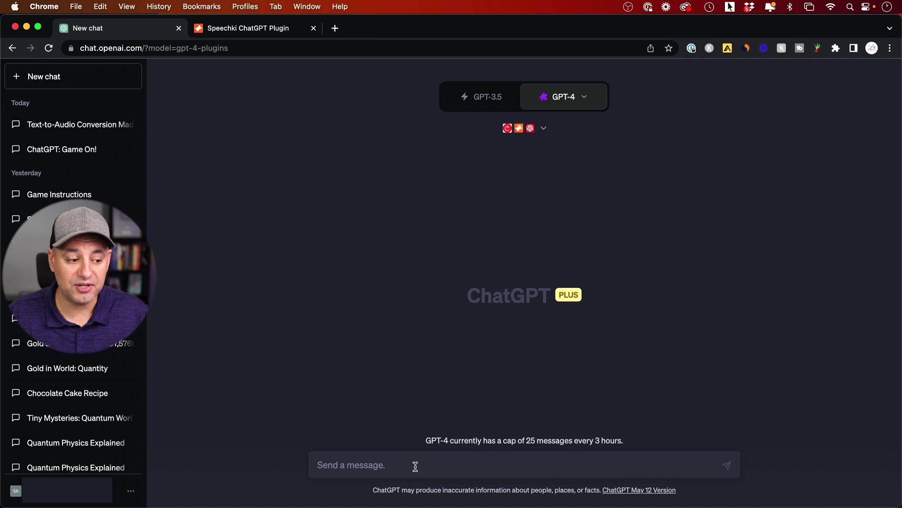
{"action": "type", "text": "find me a coupon for godaddy"}
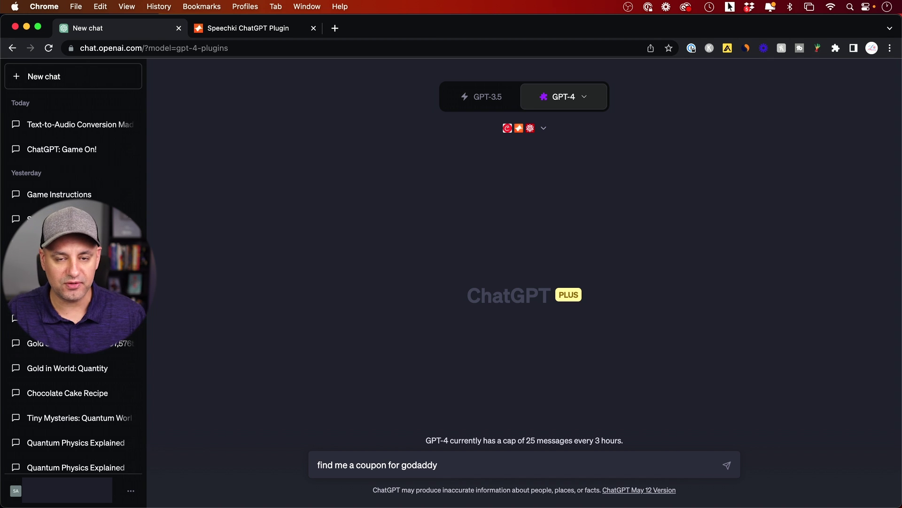
{"action": "key", "text": "Return"}
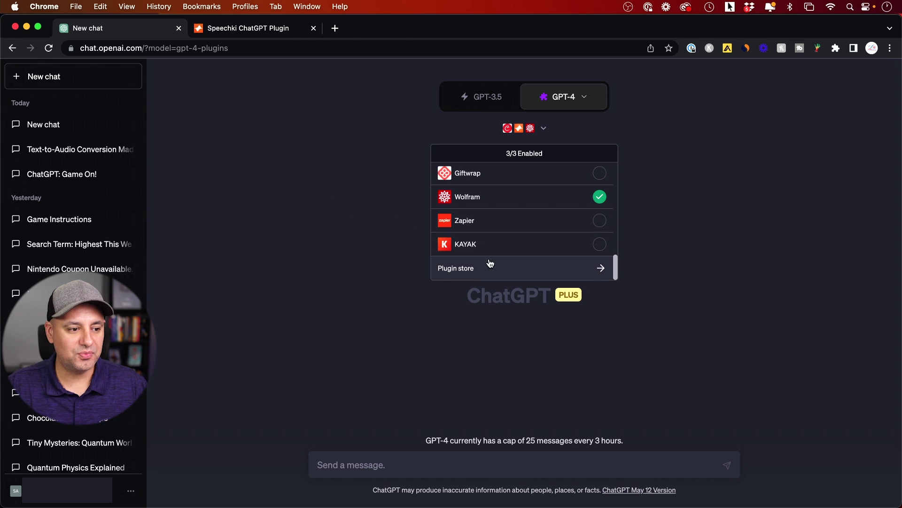
{"action": "left_click", "coordinate": [491, 262]}
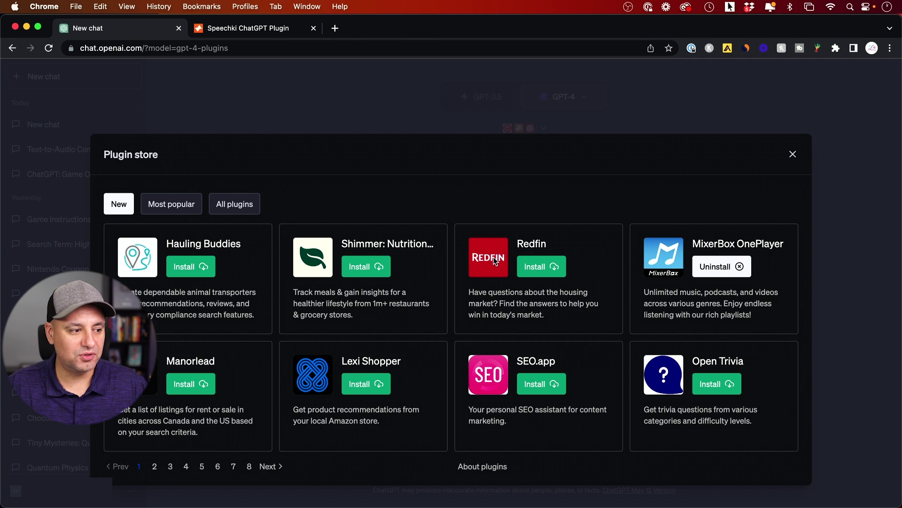
Show the Plugin store's Most popular plugins
{"action": "left_click", "coordinate": [160, 205]}
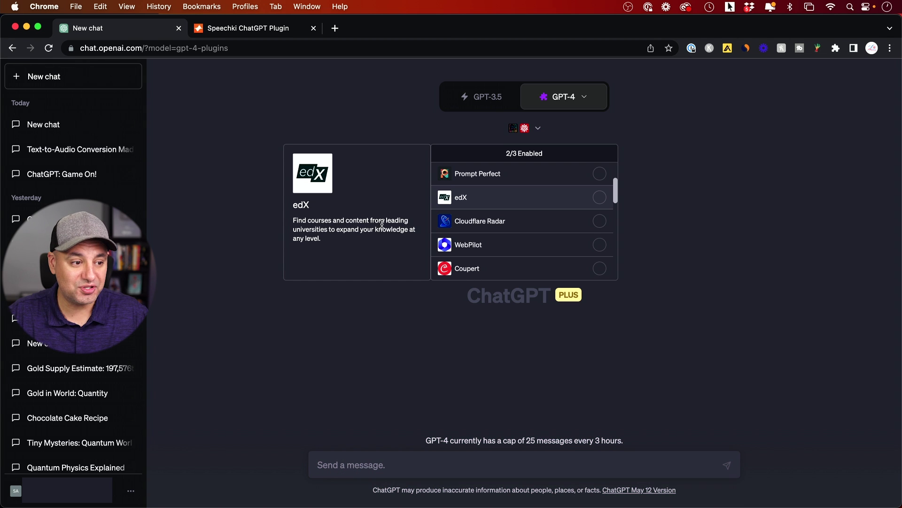
Enable edX, open the suggested Rice University AP Physics 1 course page, then return to ChatGPT
{"action": "left_click", "coordinate": [602, 198]}
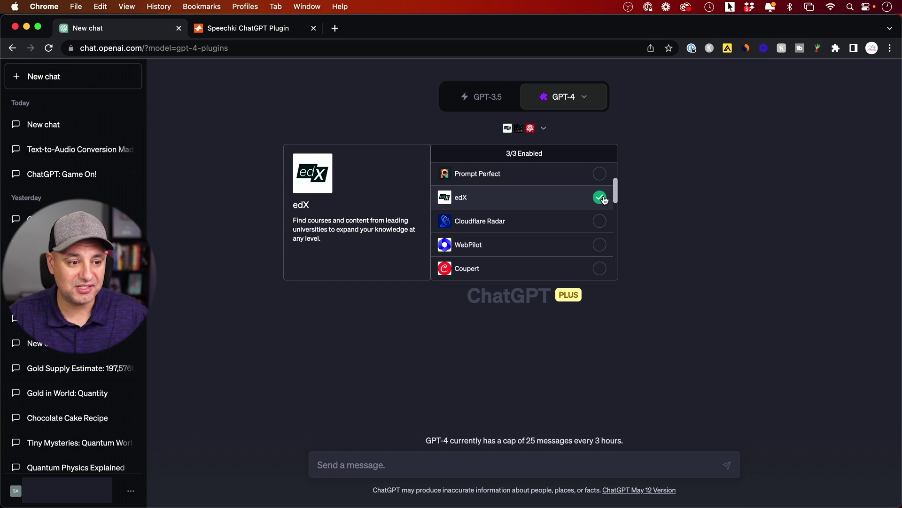
{"action": "left_click", "coordinate": [678, 215]}
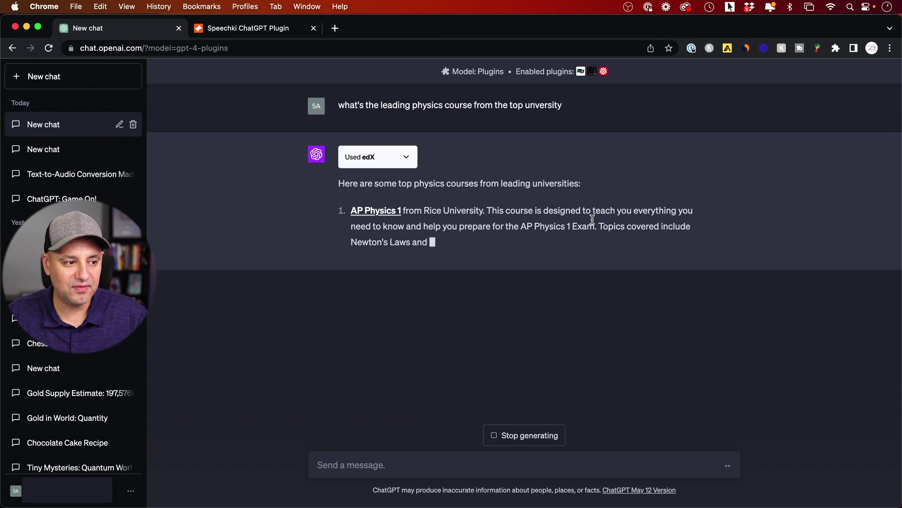
{"action": "left_click", "coordinate": [373, 211]}
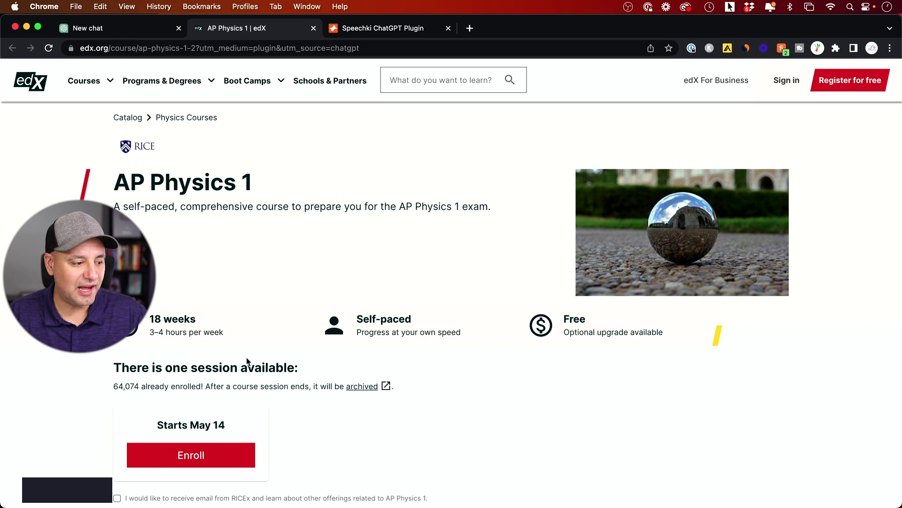
{"action": "left_click", "coordinate": [125, 26]}
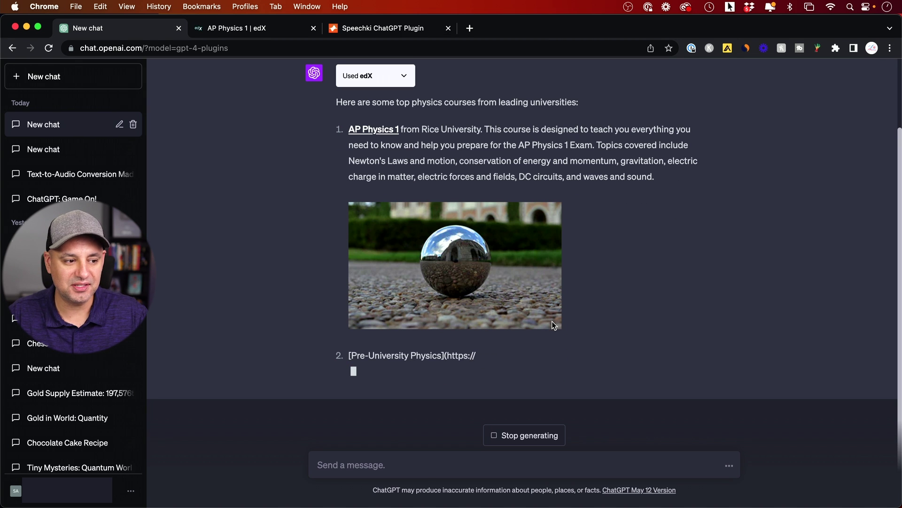
Install the One Word Domains plugin from the Plugin store
{"action": "left_click", "coordinate": [548, 267]}
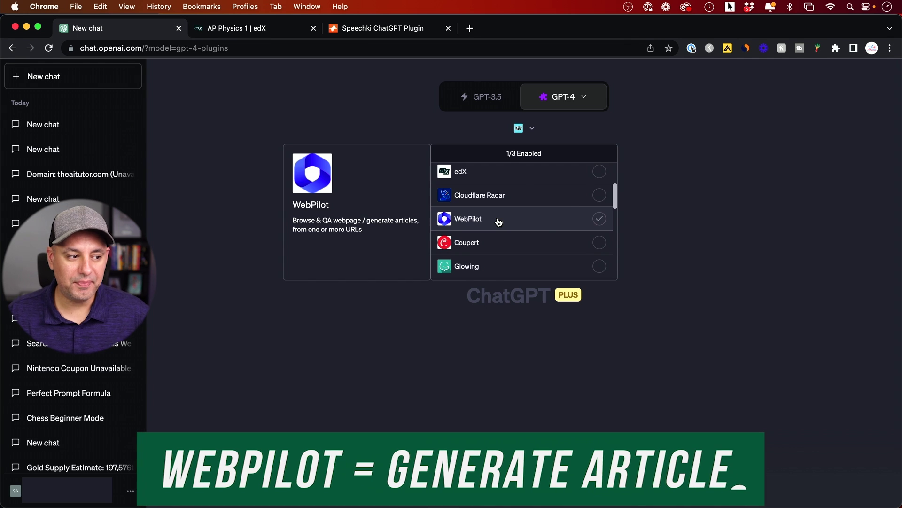
Enable WebPilot as the chat's plugin and return to the ChatGPT chat
{"action": "left_click", "coordinate": [544, 223]}
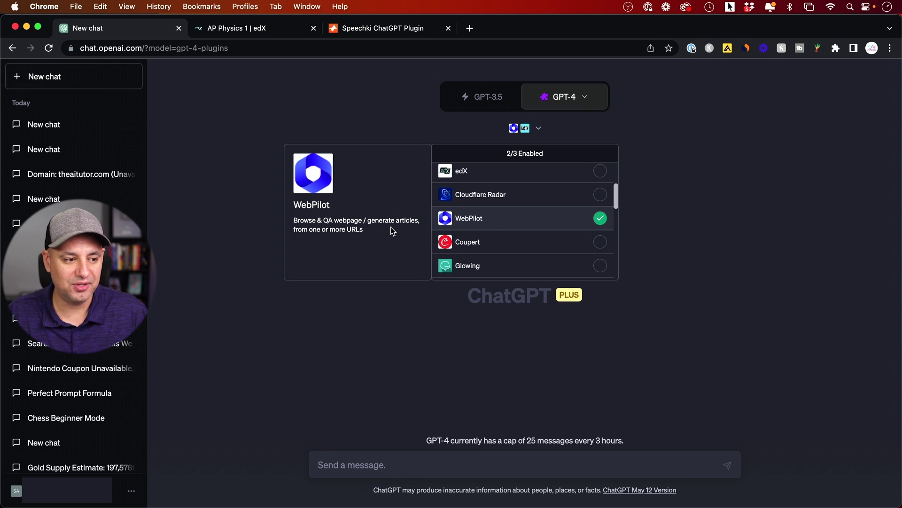
{"action": "left_click", "coordinate": [484, 354]}
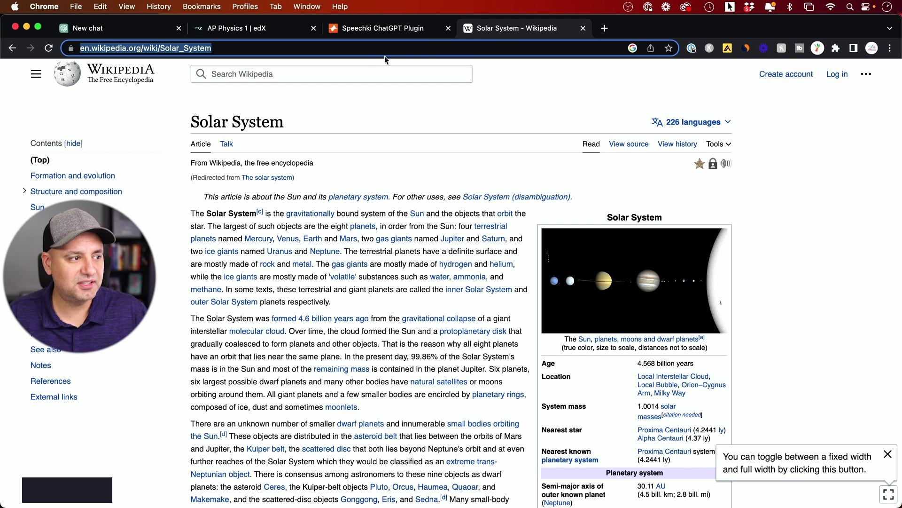
{"action": "left_click", "coordinate": [110, 33]}
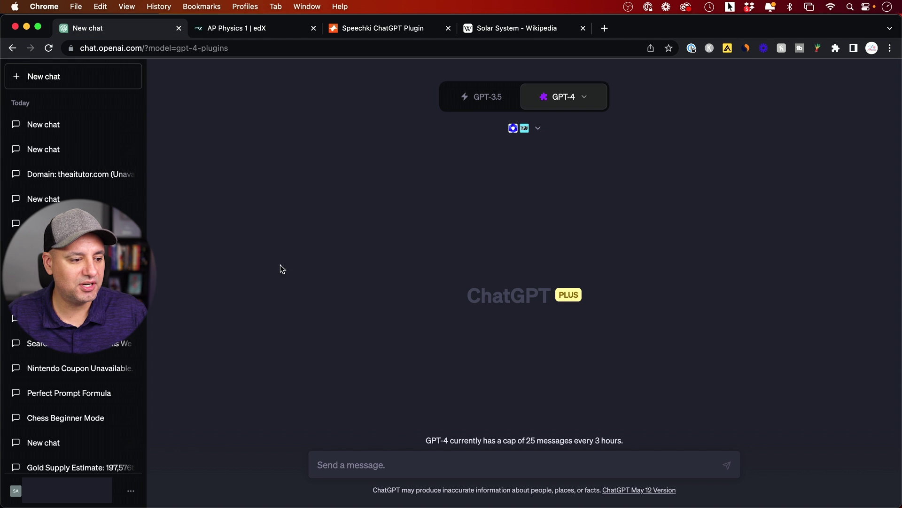
Start typing the article-writing request in the message box
{"action": "left_click", "coordinate": [394, 465]}
{"action": "type", "text": "write me an at"}
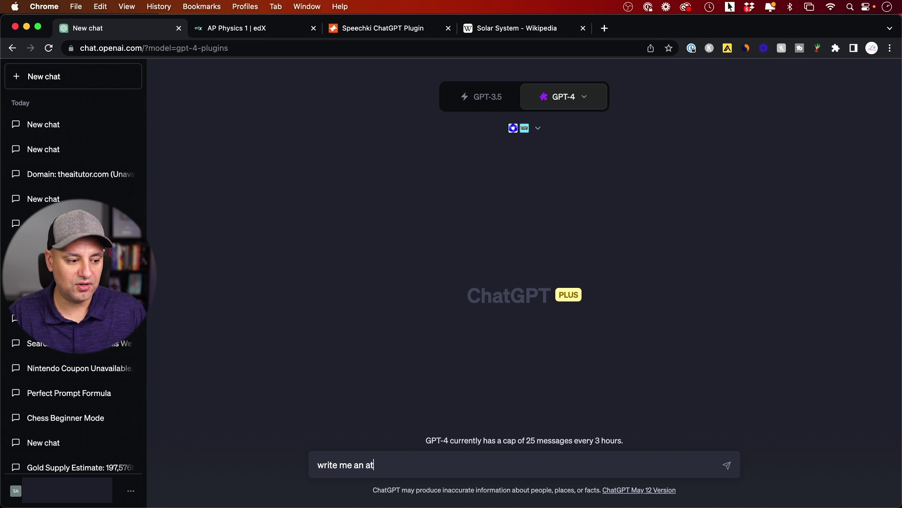
{"action": "type", "text": "r"}
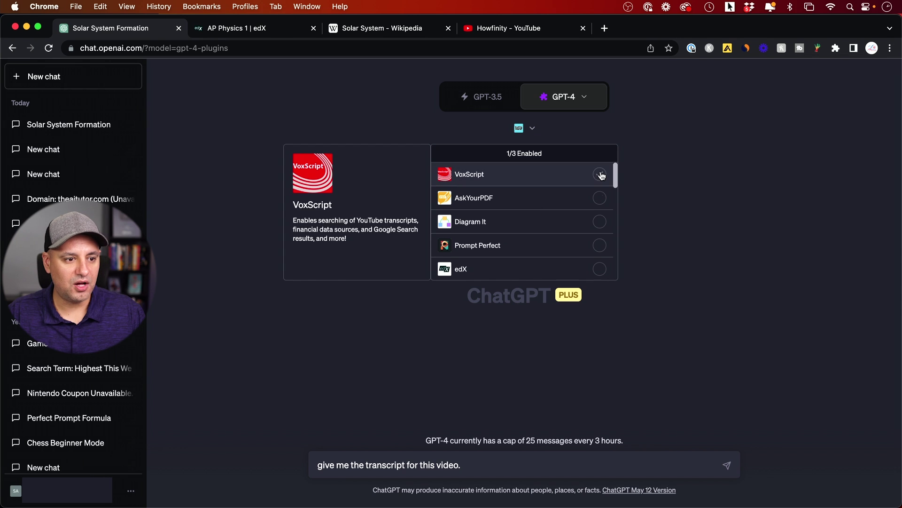
Enable the VoxScript plugin and open the How to Use Agent GPT YouTube video
{"action": "left_click", "coordinate": [600, 175]}
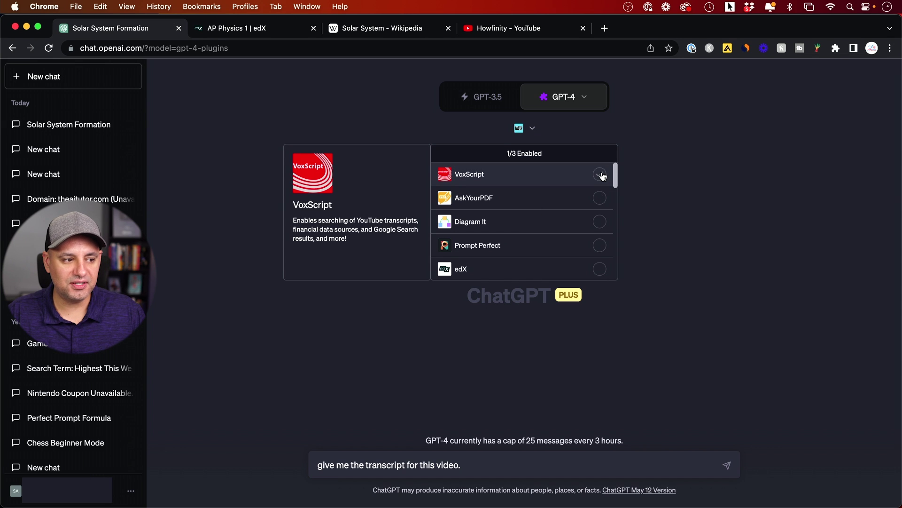
{"action": "left_click", "coordinate": [469, 465]}
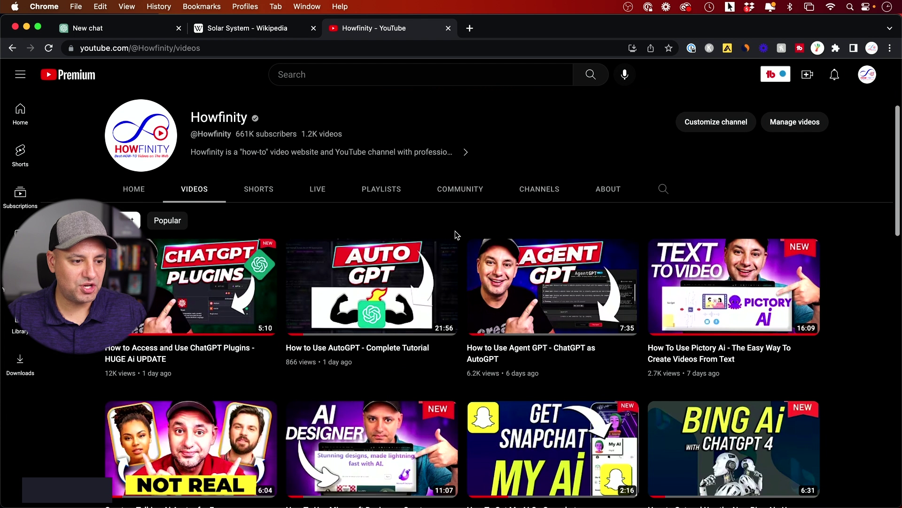
{"action": "left_click", "coordinate": [530, 297]}
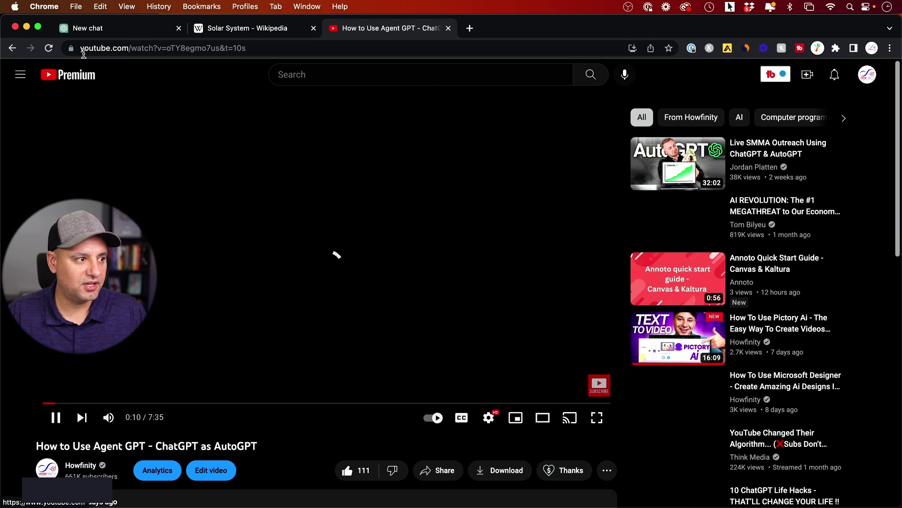
Send the transcript request with the video's URL pasted in, and review the returned transcript
{"action": "left_click", "coordinate": [232, 48]}
{"action": "key", "text": "cmd+c"}
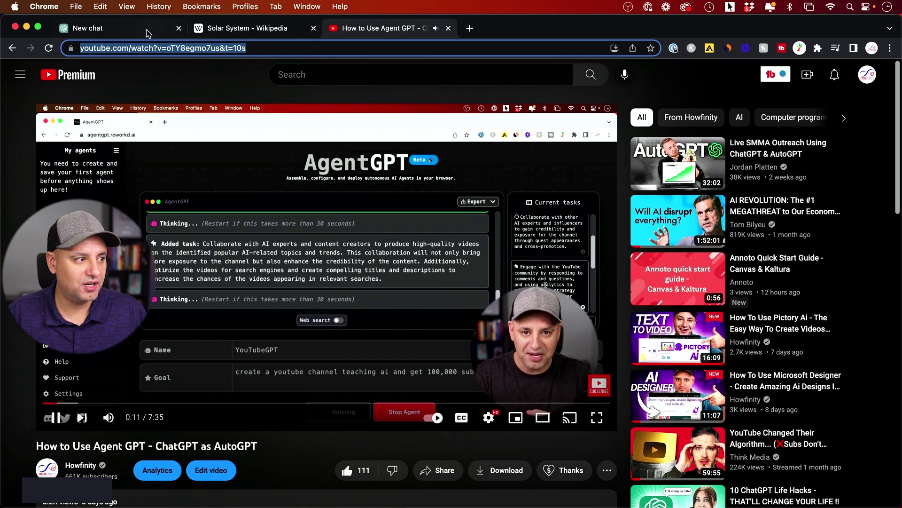
{"action": "left_click", "coordinate": [127, 28]}
{"action": "key", "text": "cmd+v"}
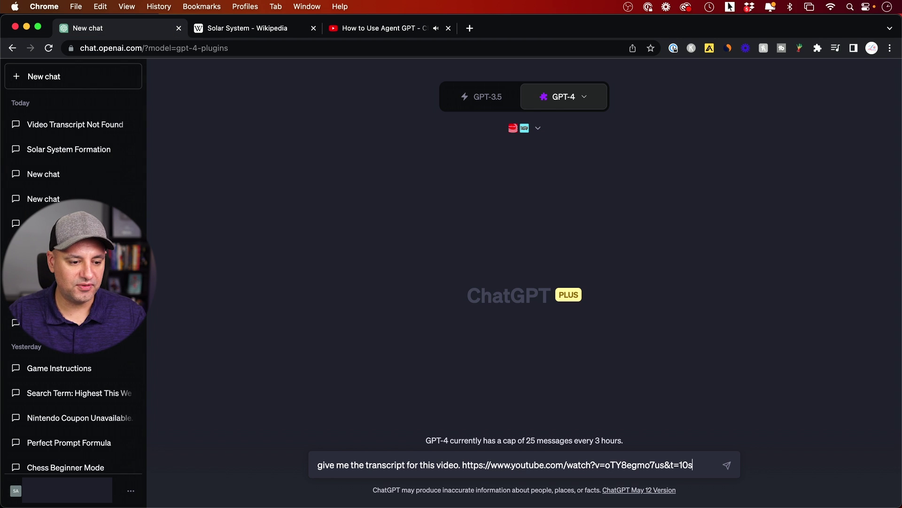
{"action": "key", "text": "Return"}
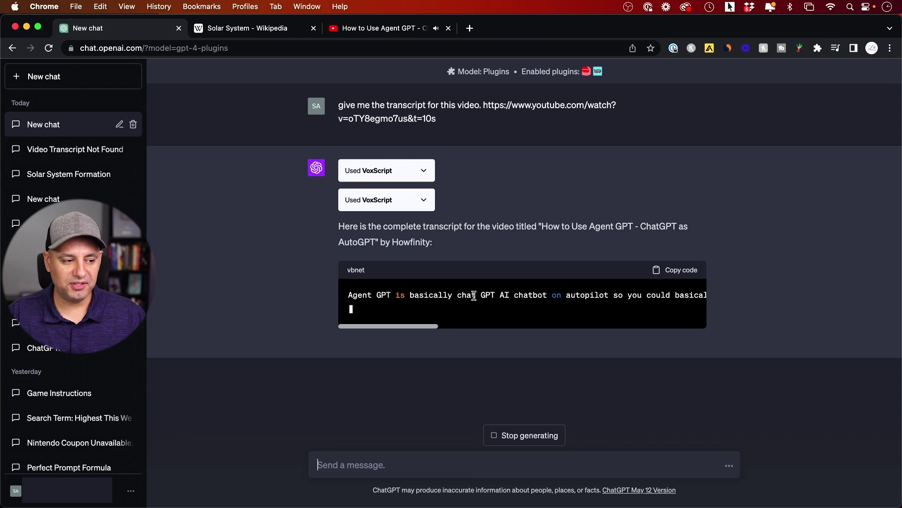
{"action": "scroll", "coordinate": [470, 295], "scroll_direction": "right", "scroll_amount": 8}
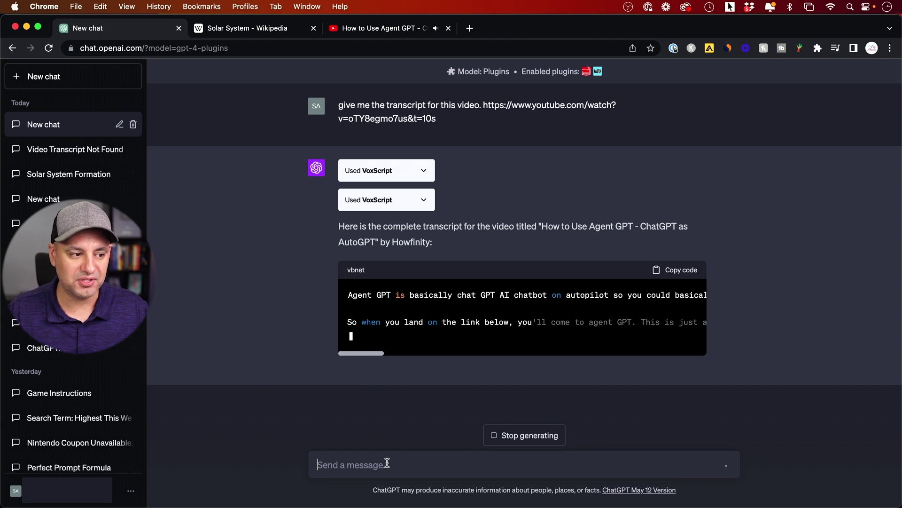
{"action": "scroll", "coordinate": [403, 288], "scroll_direction": "right", "scroll_amount": 1}
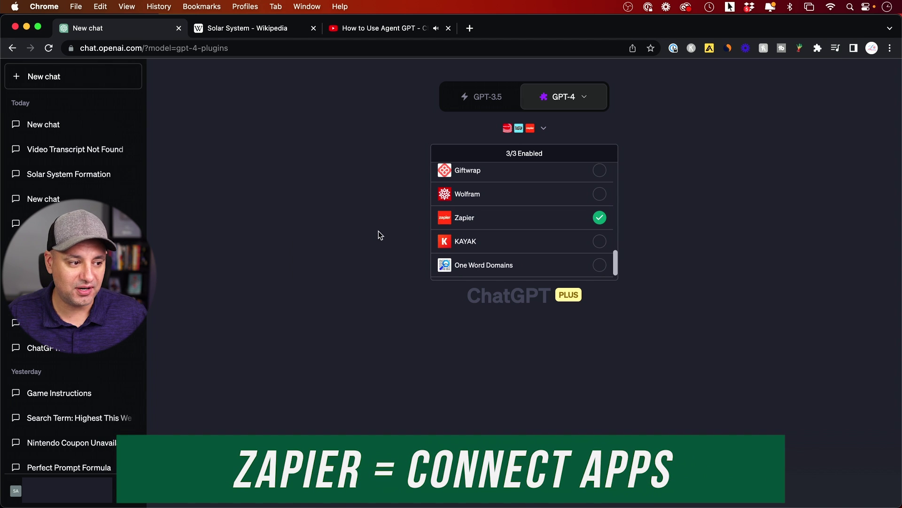
Bring up the Plugin store on its Most popular listings, showing Wolfram, KAYAK and Zapier installed
{"action": "mouse_move", "coordinate": [439, 220]}
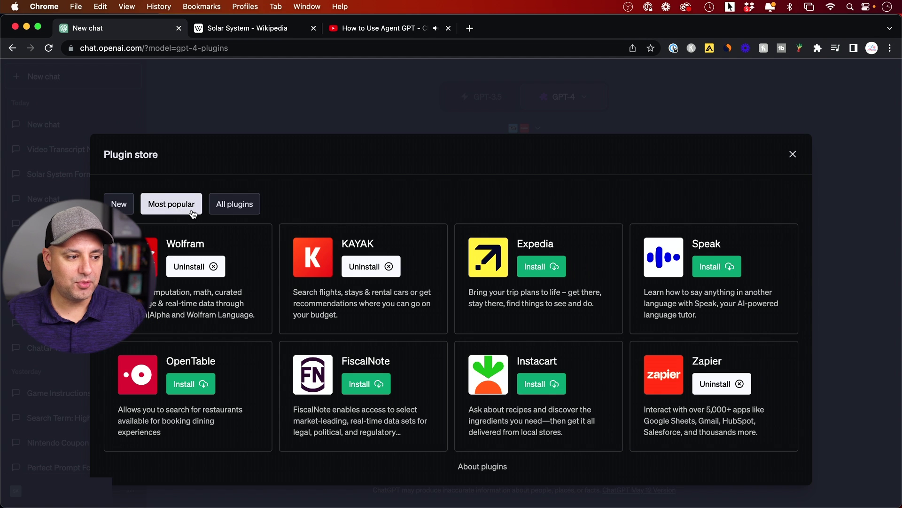
Install the Expedia plugin from the store and close the store
{"action": "left_click_drag", "start_coordinate": [342, 243], "coordinate": [383, 243]}
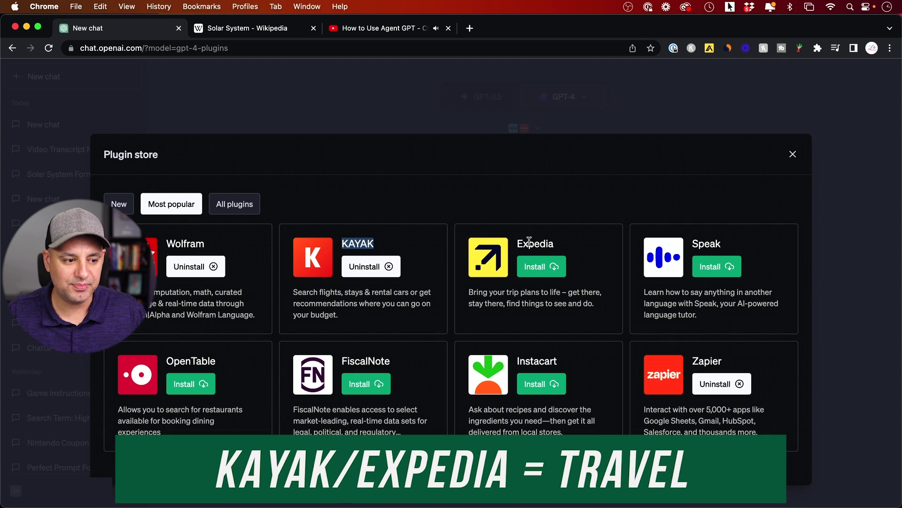
{"action": "left_click", "coordinate": [543, 268]}
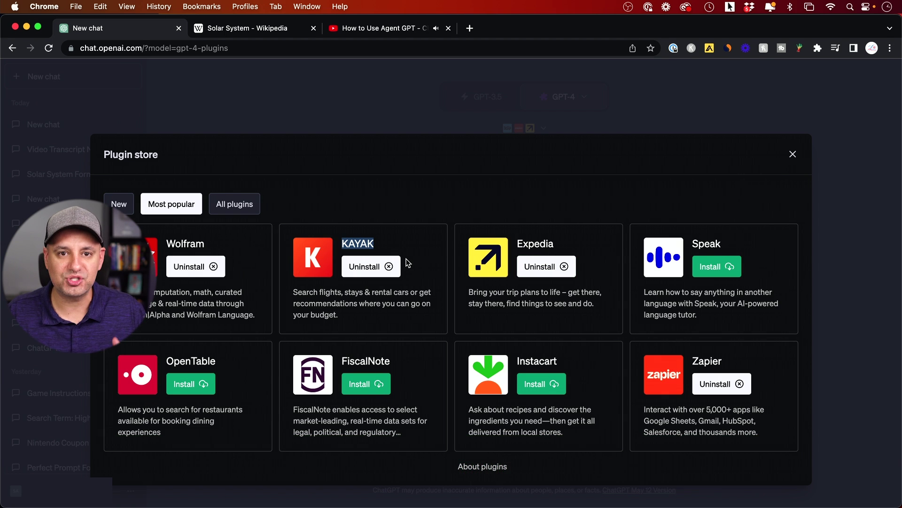
{"action": "left_click", "coordinate": [793, 155]}
Swap the enabled plugins so Expedia replaces KAYAK
{"action": "left_click", "coordinate": [599, 198]}
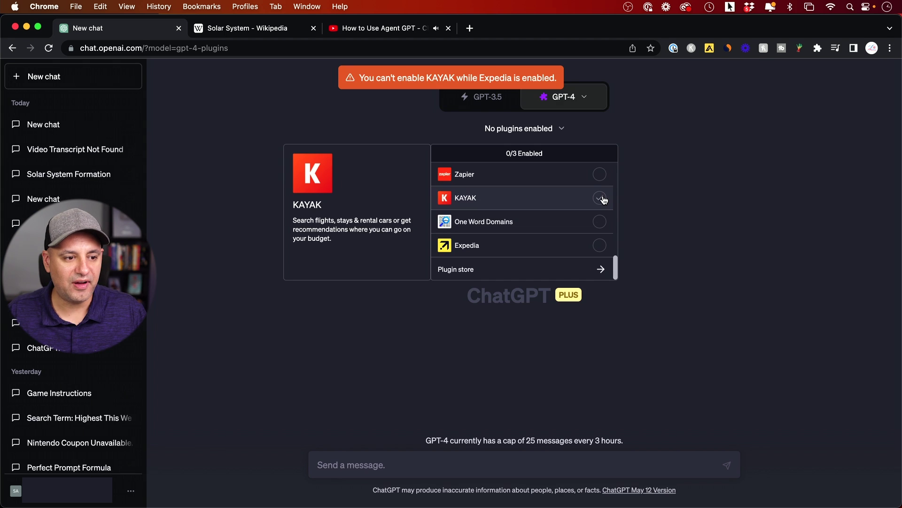
{"action": "left_click", "coordinate": [603, 199]}
{"action": "left_click", "coordinate": [601, 246]}
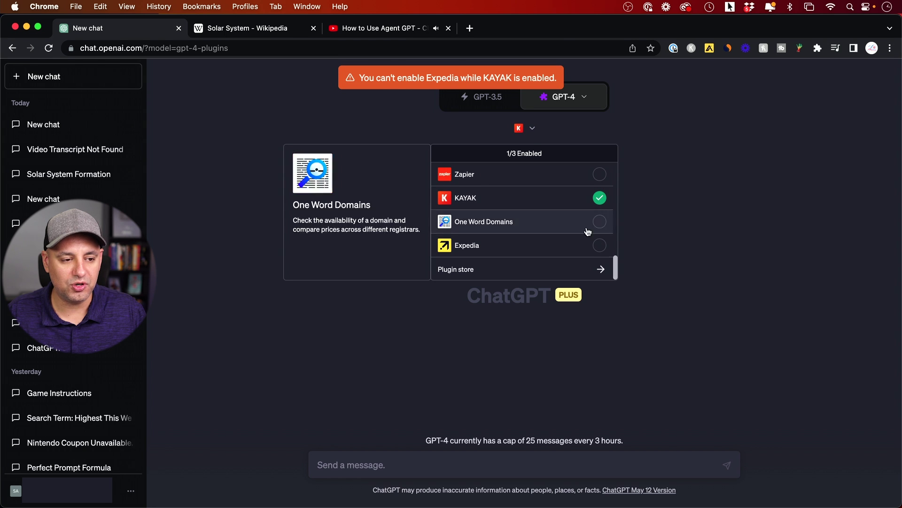
{"action": "left_click", "coordinate": [593, 199]}
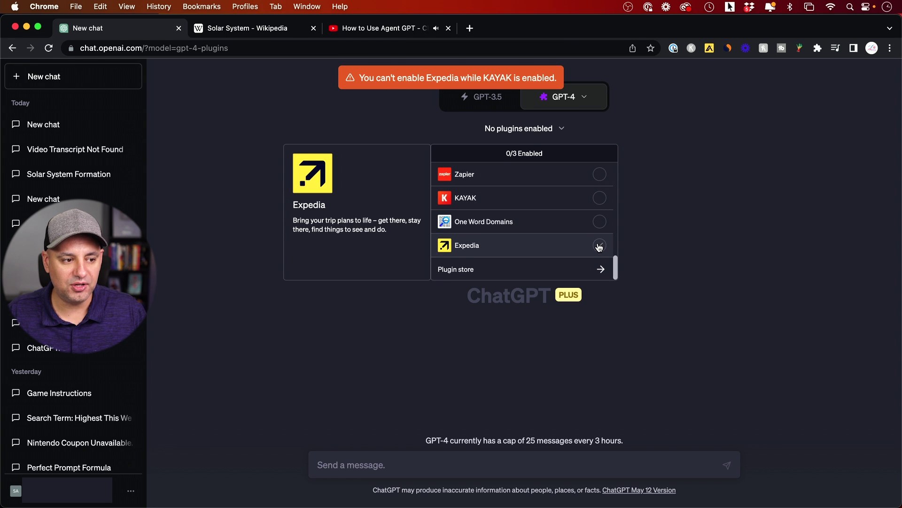
{"action": "left_click", "coordinate": [600, 246]}
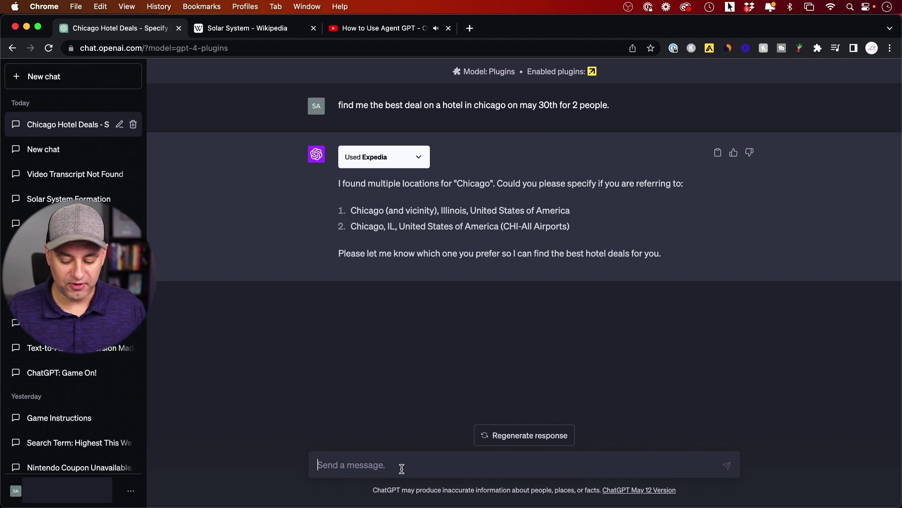
Reply '1' to choose Chicago (and vicinity), Illinois as the hotel location
{"action": "type", "text": "1"}
{"action": "key", "text": "Return"}
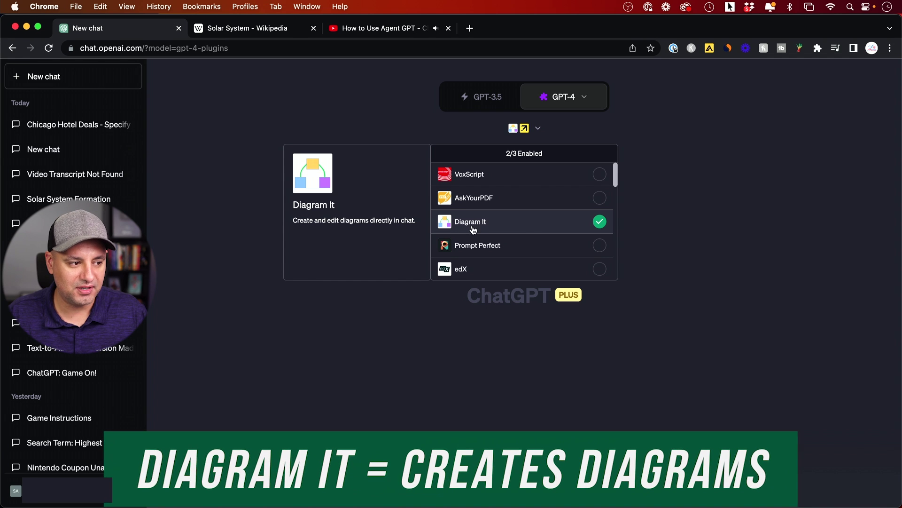
Close the plugin list and scroll through the generated AI Evolution timeline diagram
{"action": "left_click", "coordinate": [368, 225]}
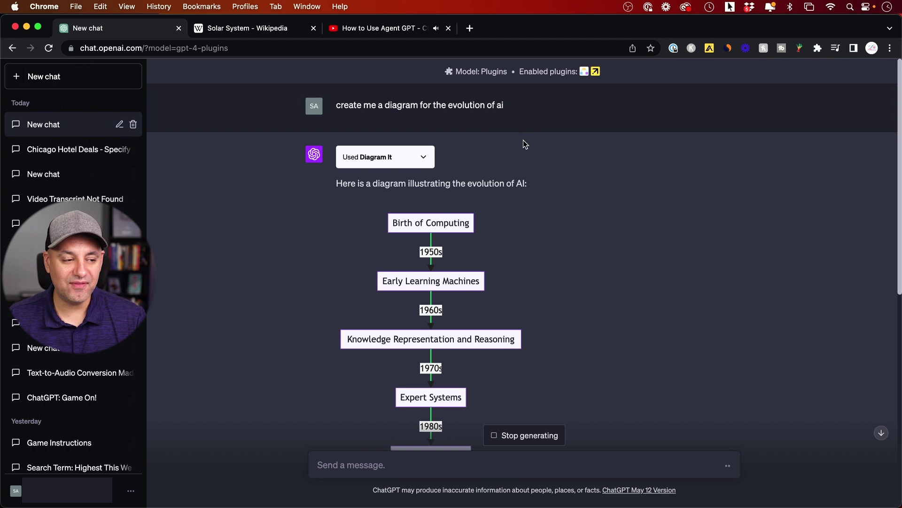
{"action": "scroll", "coordinate": [522, 144], "scroll_direction": "down", "scroll_amount": 1}
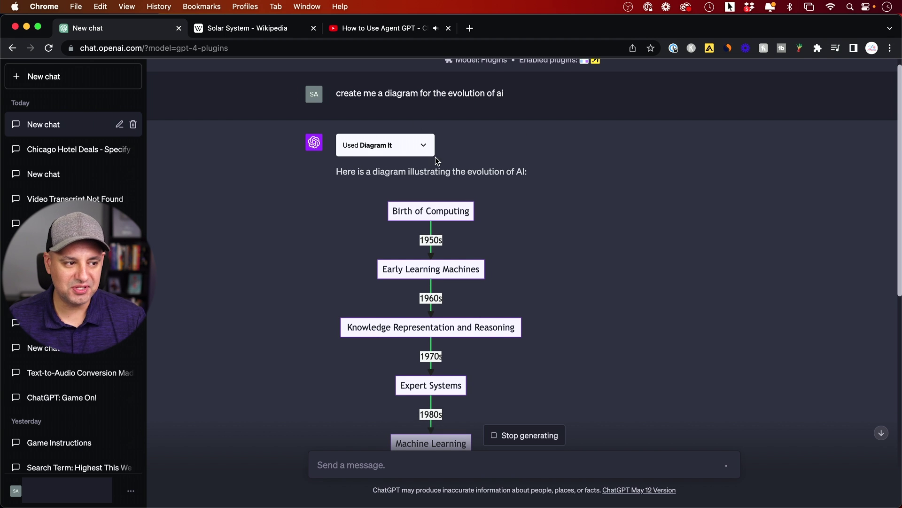
{"action": "scroll", "coordinate": [559, 192], "scroll_direction": "down", "scroll_amount": 2}
{"action": "scroll", "coordinate": [546, 309], "scroll_direction": "down", "scroll_amount": 5}
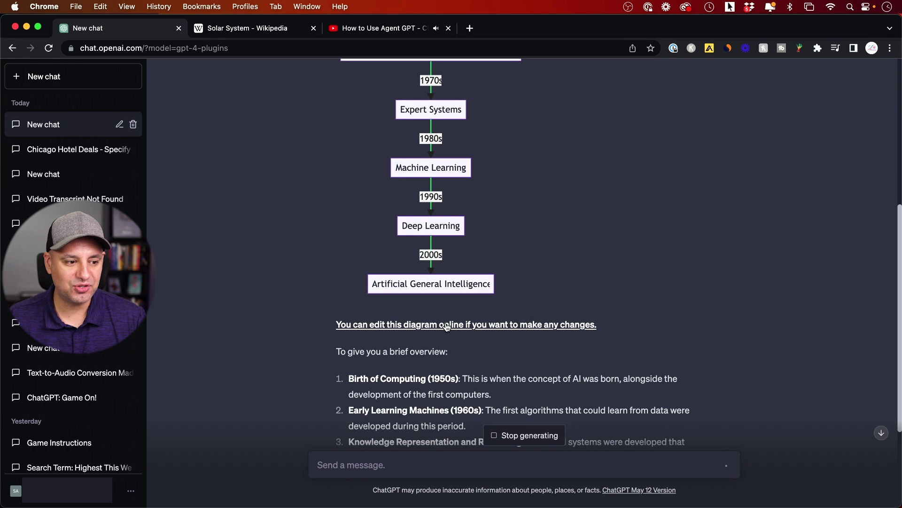
{"action": "scroll", "coordinate": [497, 327], "scroll_direction": "down", "scroll_amount": 2}
{"action": "scroll", "coordinate": [497, 327], "scroll_direction": "down", "scroll_amount": 2}
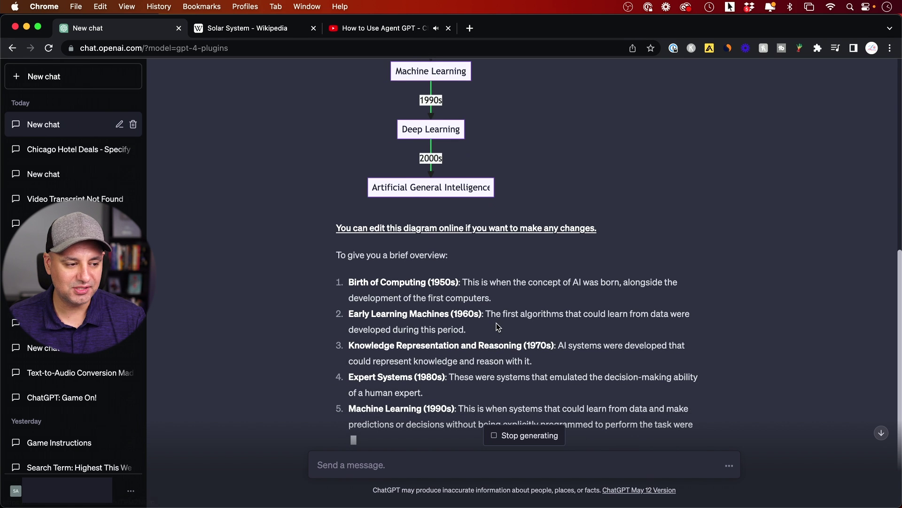
{"action": "scroll", "coordinate": [486, 243], "scroll_direction": "up", "scroll_amount": 6}
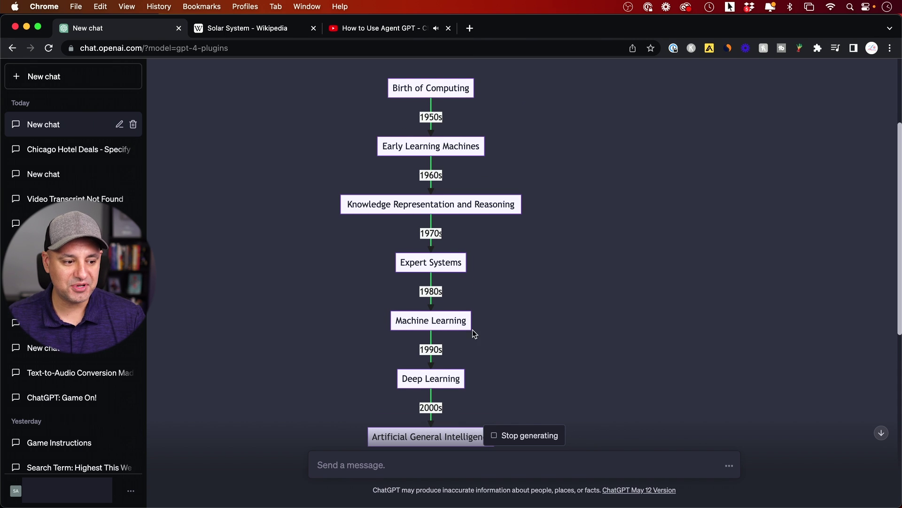
{"action": "scroll", "coordinate": [608, 363], "scroll_direction": "down", "scroll_amount": 1}
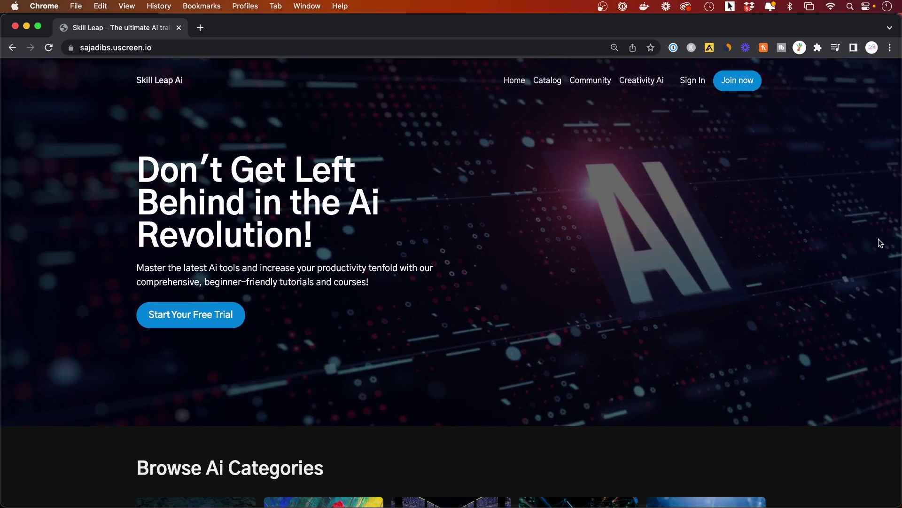
Scroll down the catalog past General Ai and Creativity Ai to the Marketing Ai tutorials
{"action": "scroll", "coordinate": [879, 239], "scroll_direction": "down", "scroll_amount": 6}
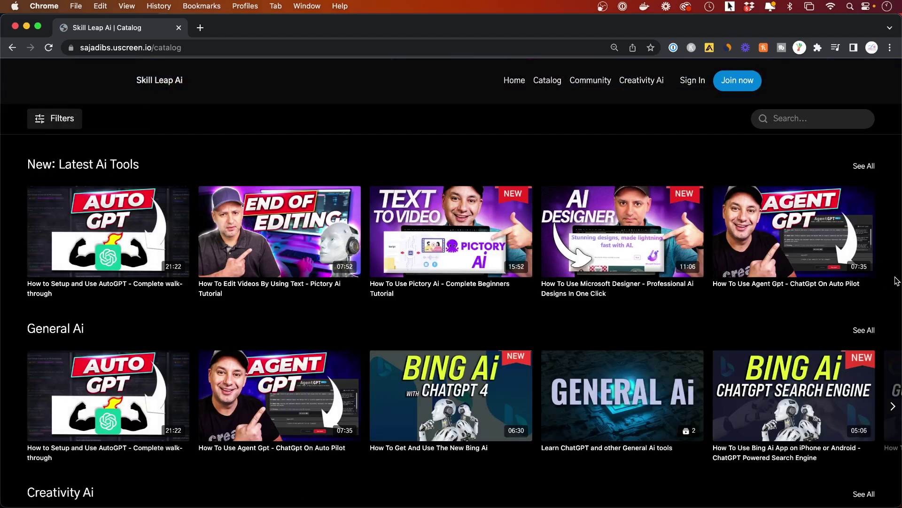
{"action": "scroll", "coordinate": [897, 281], "scroll_direction": "down", "scroll_amount": 5}
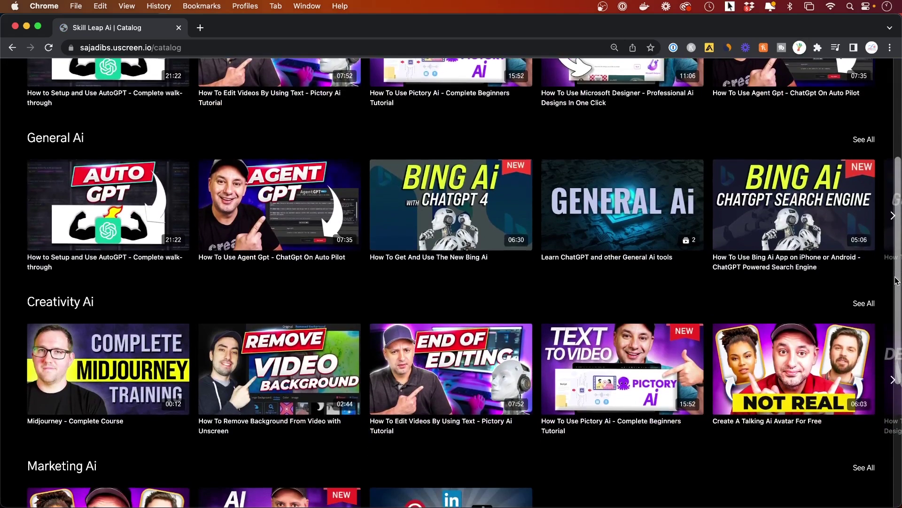
{"action": "scroll", "coordinate": [897, 280], "scroll_direction": "down", "scroll_amount": 2}
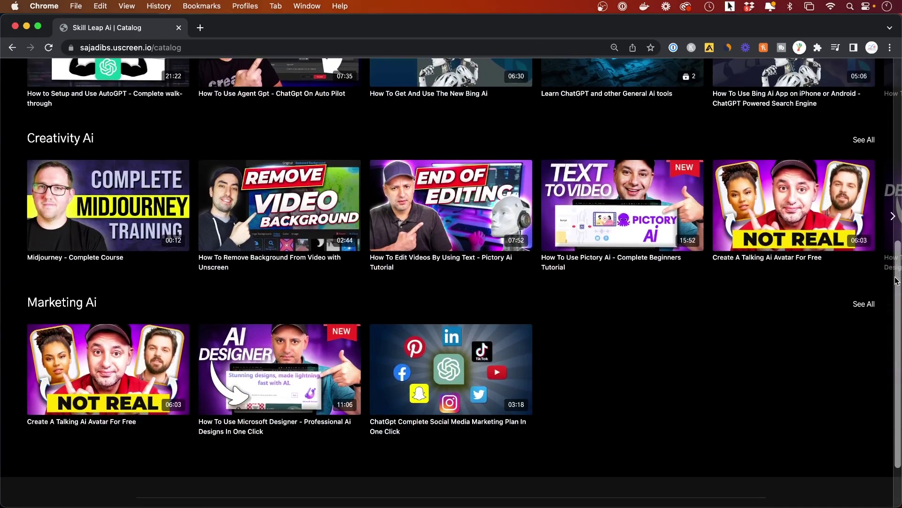